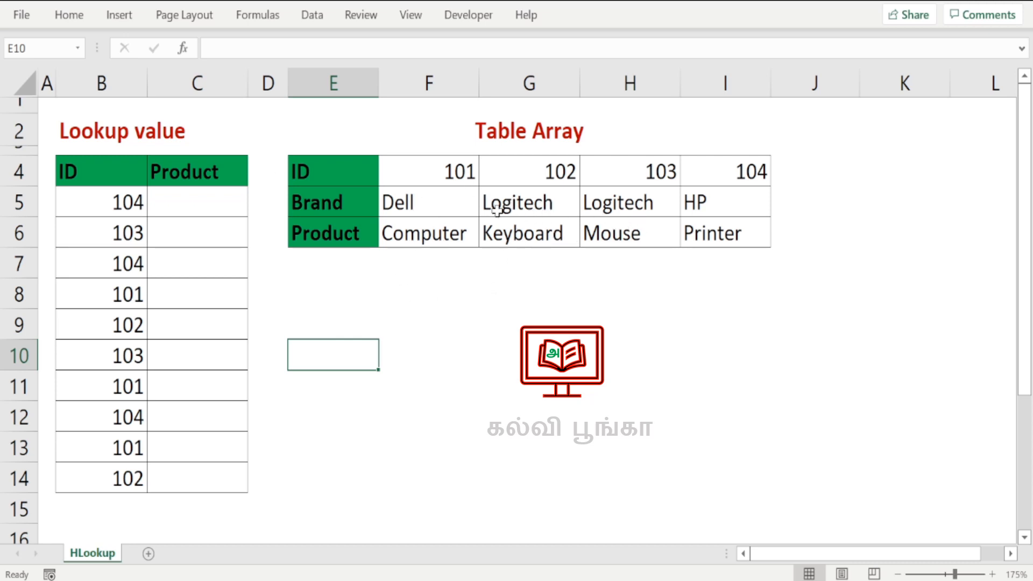
pyautogui.moveTo(334, 173); pyautogui.dragTo(744, 226)
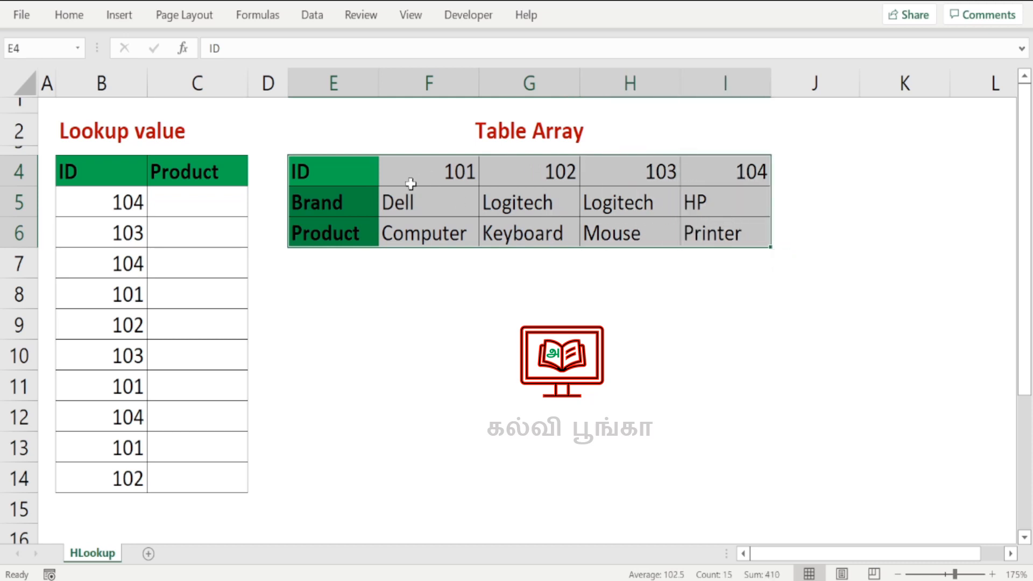
pyautogui.moveTo(799, 169); pyautogui.dragTo(986, 249)
pyautogui.moveTo(853, 553); pyautogui.dragTo(798, 553)
pyautogui.click(442, 382)
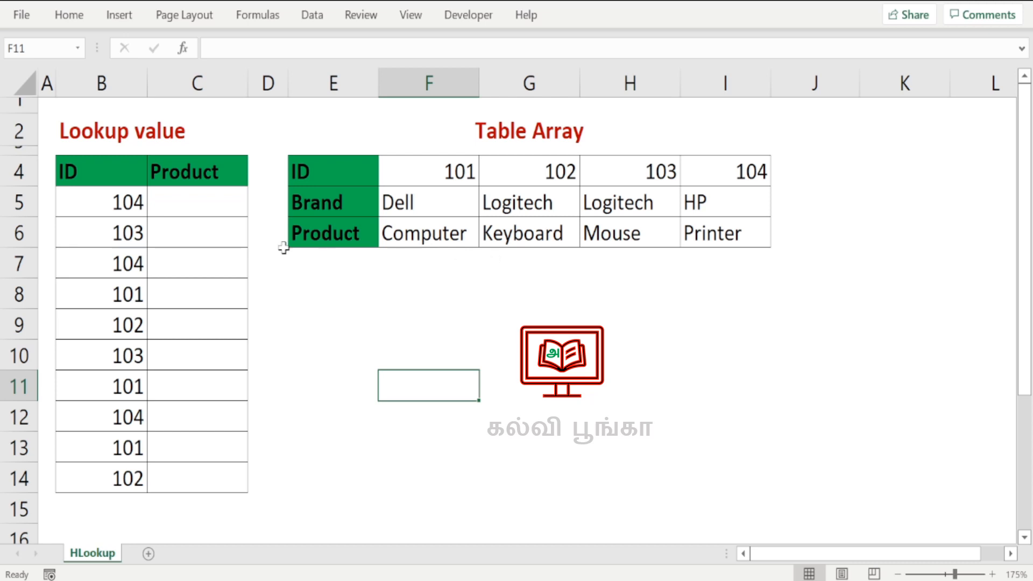
# - Start an HLOOKUP formula in C5 with B5 as the lookup value and E4:I6 as the table array
pyautogui.click(178, 208)
pyautogui.write('=')
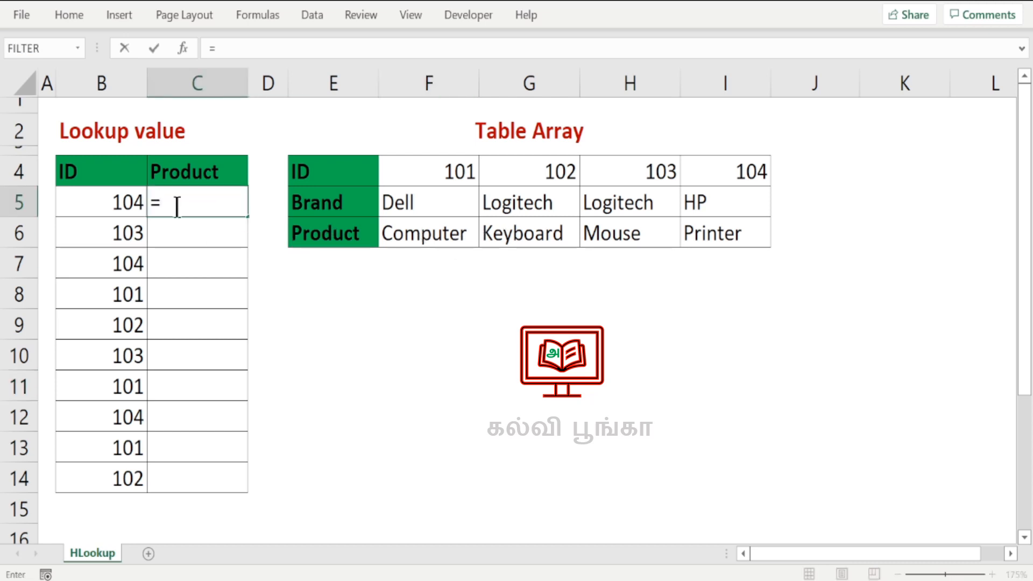
pyautogui.write('hl')
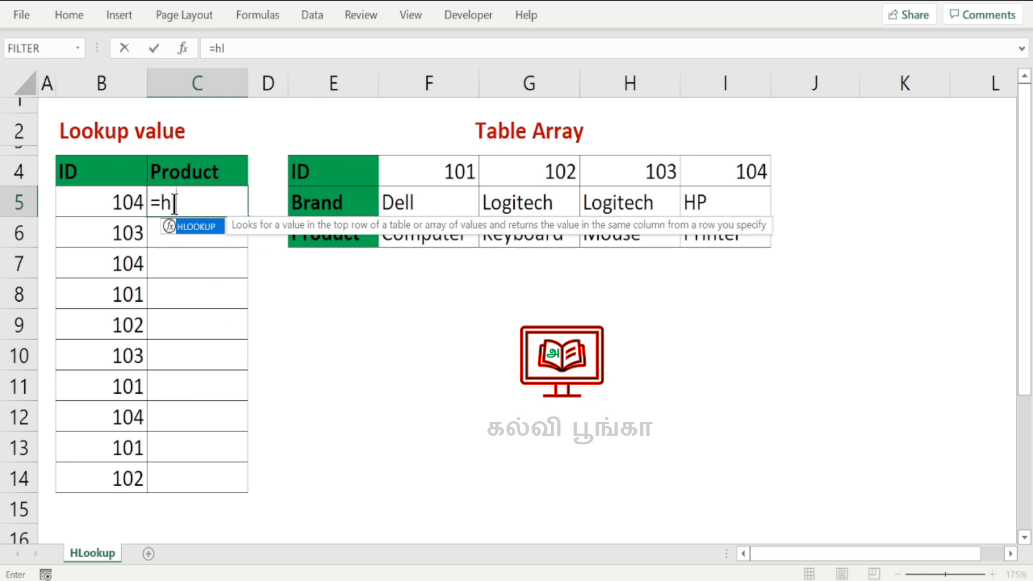
pyautogui.doubleClick(194, 226)
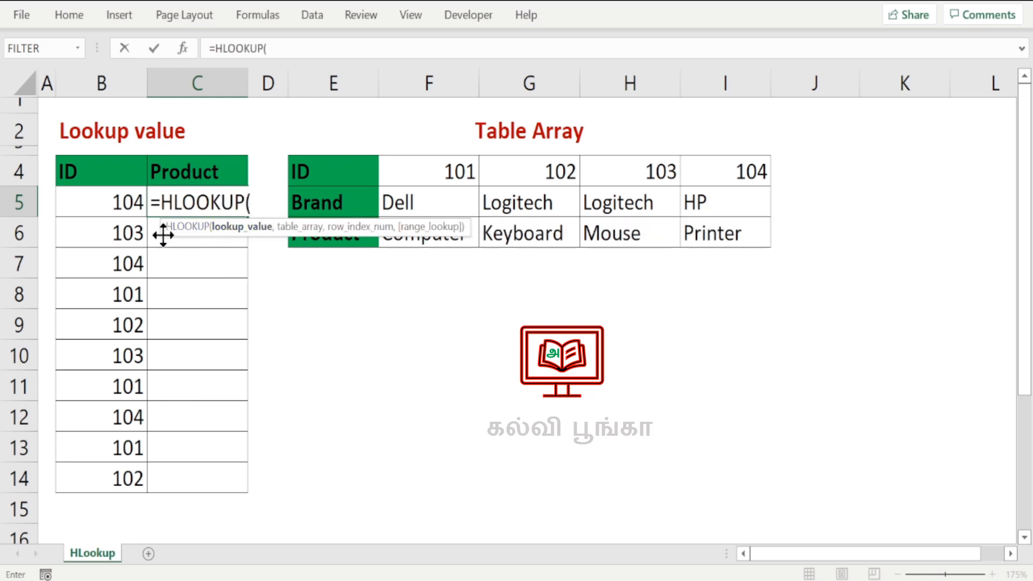
pyautogui.click(125, 201)
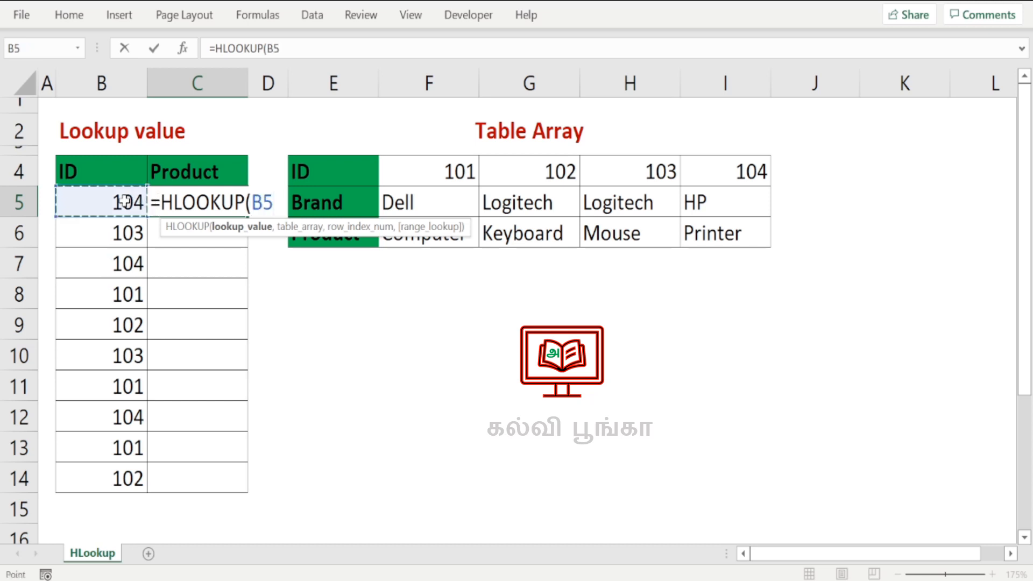
pyautogui.write(',')
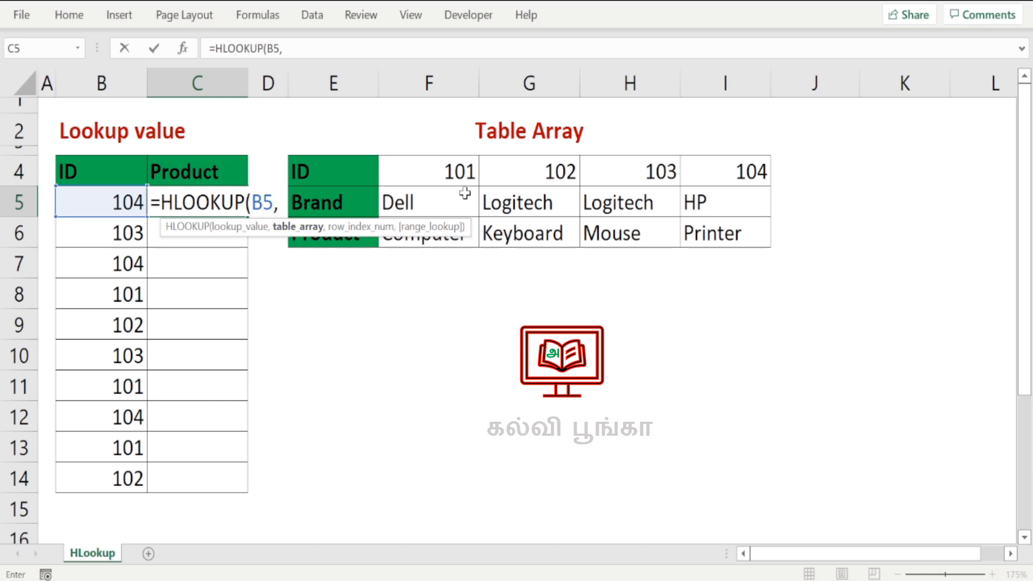
pyautogui.moveTo(318, 170); pyautogui.dragTo(444, 217)
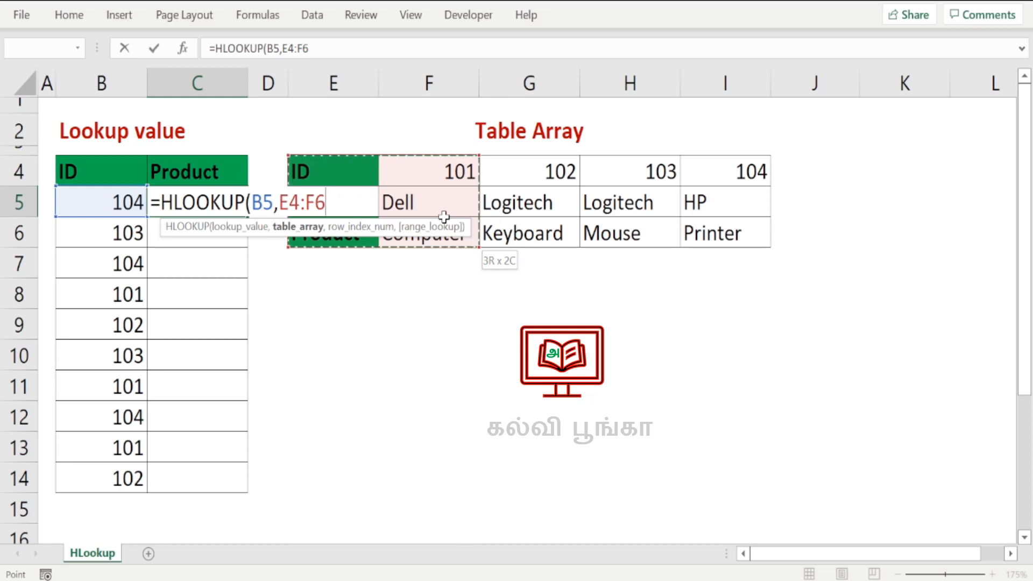
pyautogui.moveTo(449, 217); pyautogui.dragTo(740, 217)
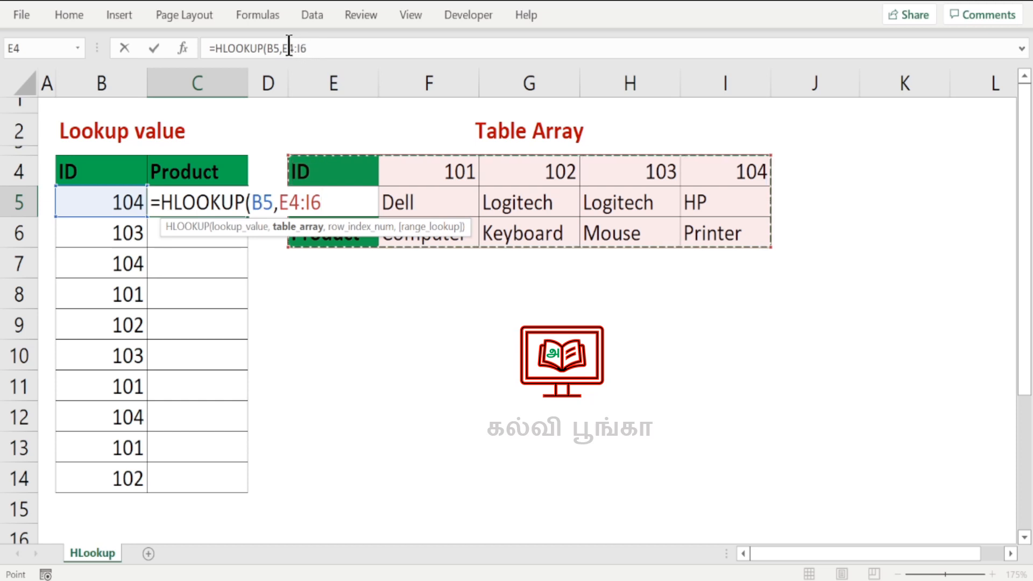
# - Make the table array reference in the formula absolute as $E$4:$I$6
pyautogui.click(319, 48)
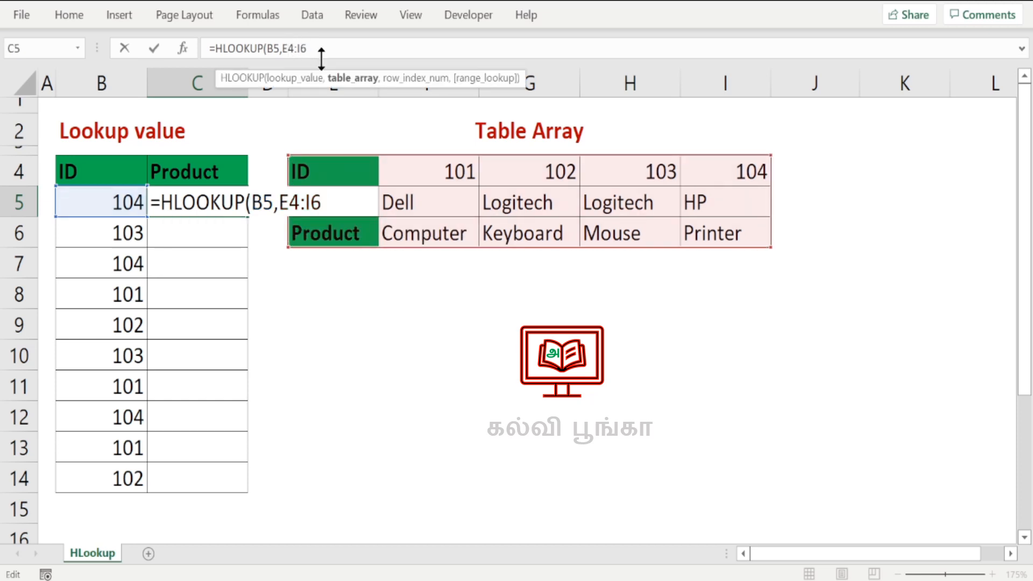
pyautogui.press('F4')
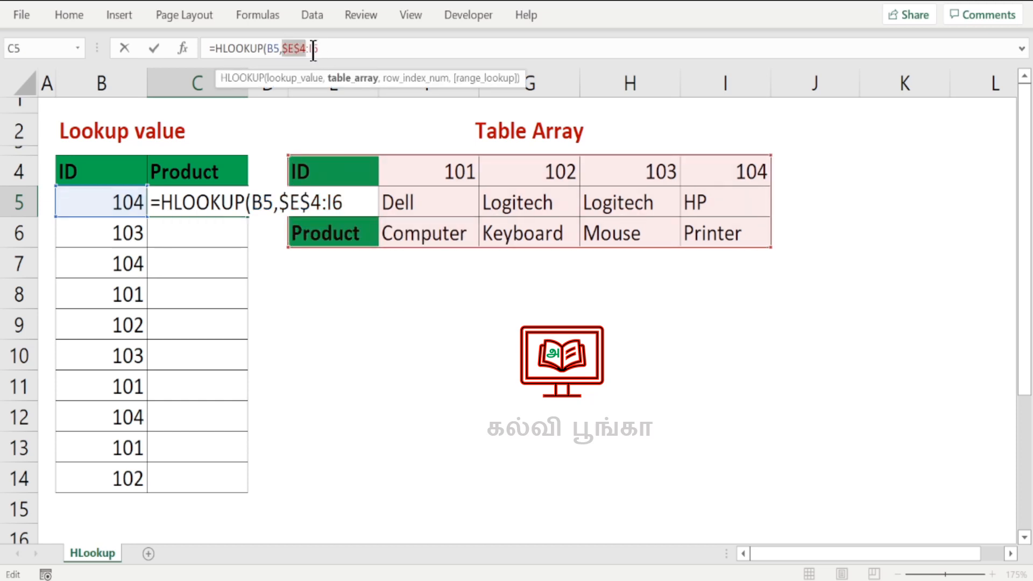
pyautogui.click(339, 47)
pyautogui.press('F4')
pyautogui.click(343, 49)
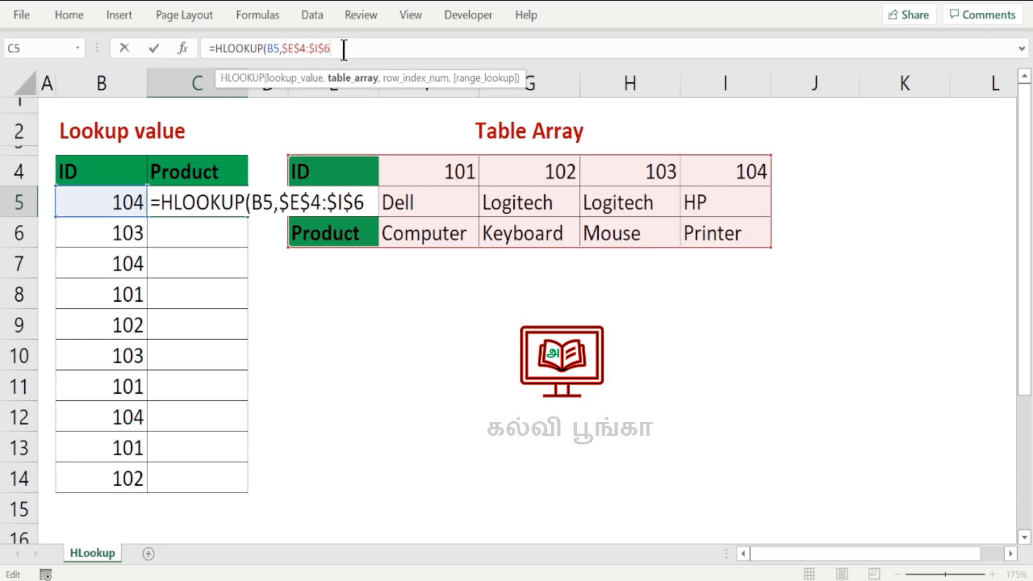
# - Complete the HLOOKUP formula with row index 3 and 0 for an exact match, and enter it
pyautogui.write(',')
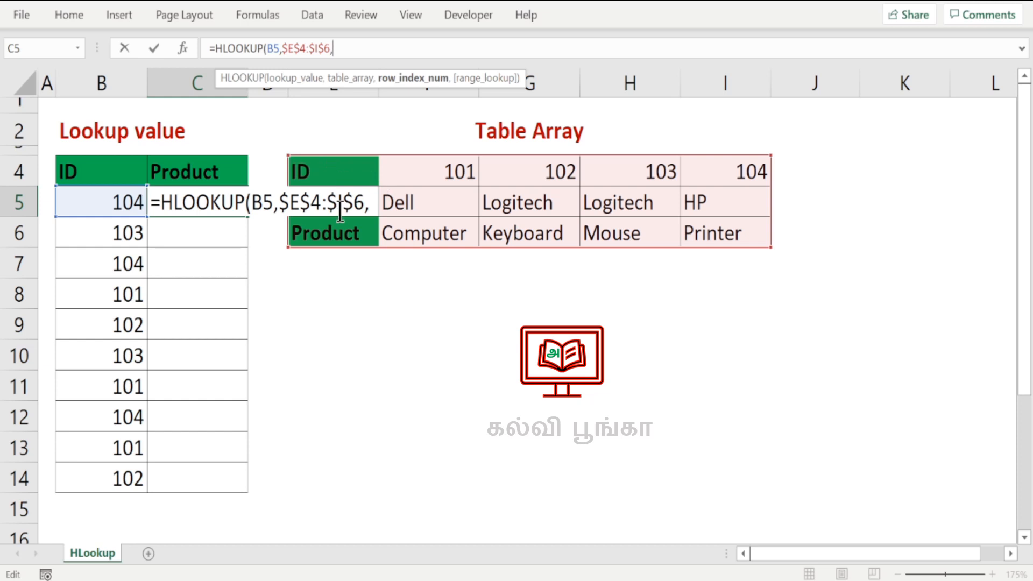
pyautogui.write('3')
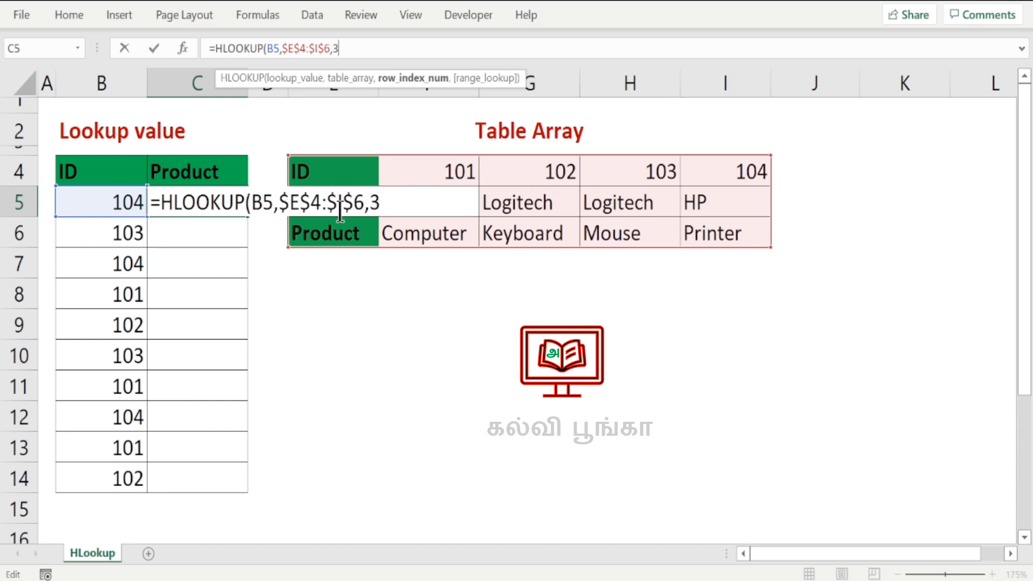
pyautogui.write(',')
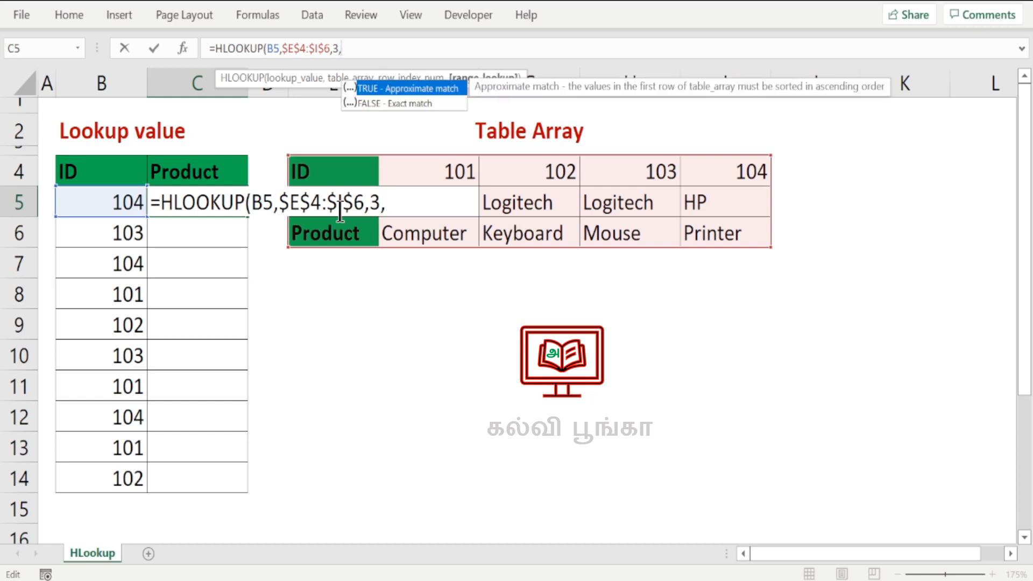
pyautogui.write('0)')
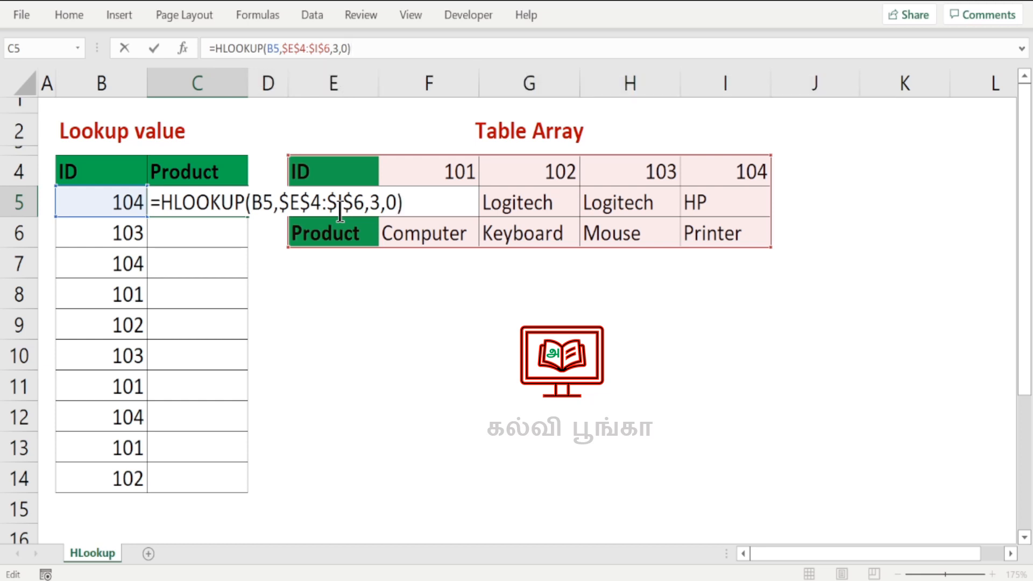
pyautogui.press('Return')
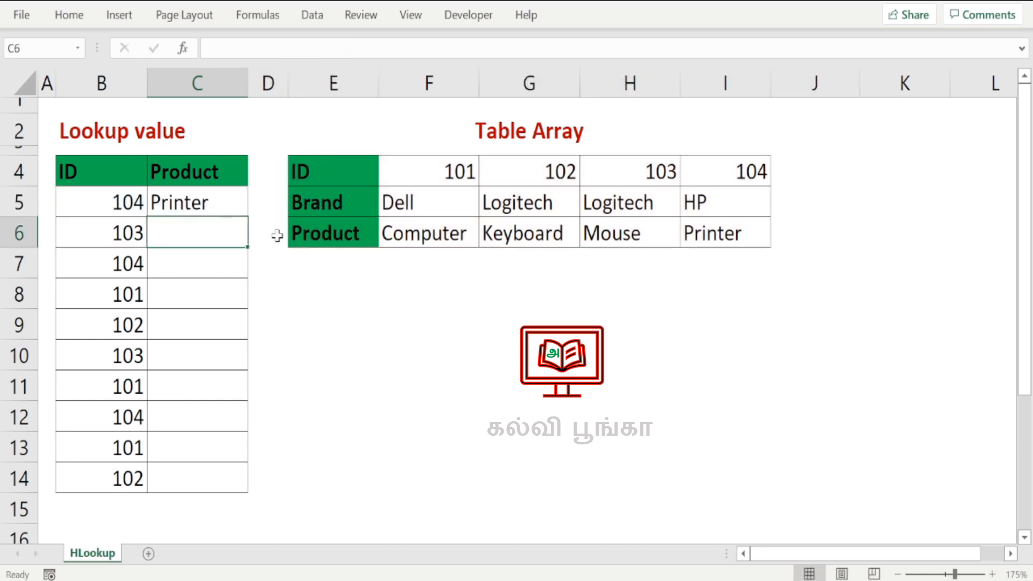
# - Check the C5 result against the table array and fill its HLOOKUP formula down through C14
pyautogui.click(132, 204)
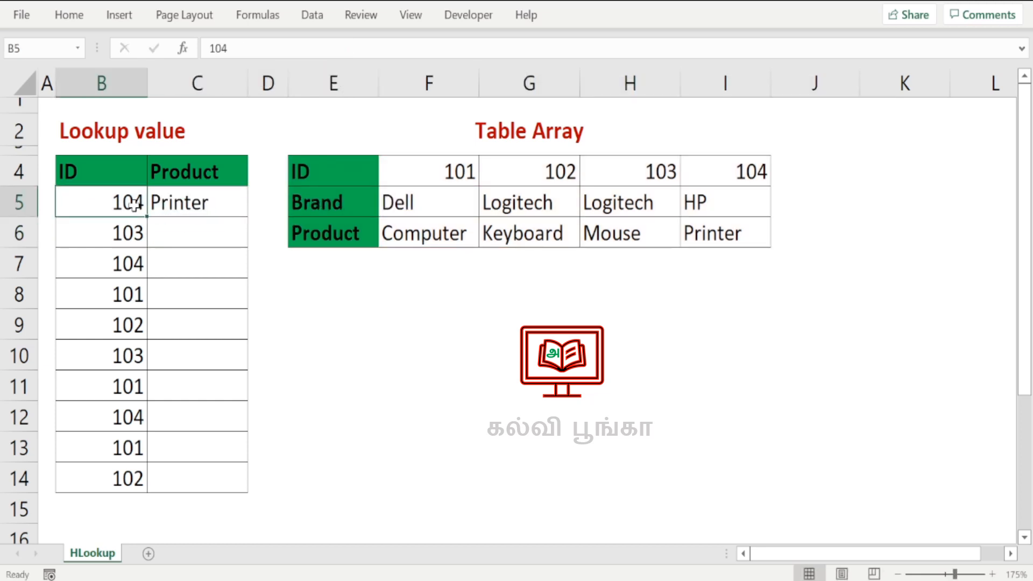
pyautogui.click(766, 173)
pyautogui.click(712, 234)
pyautogui.click(181, 207)
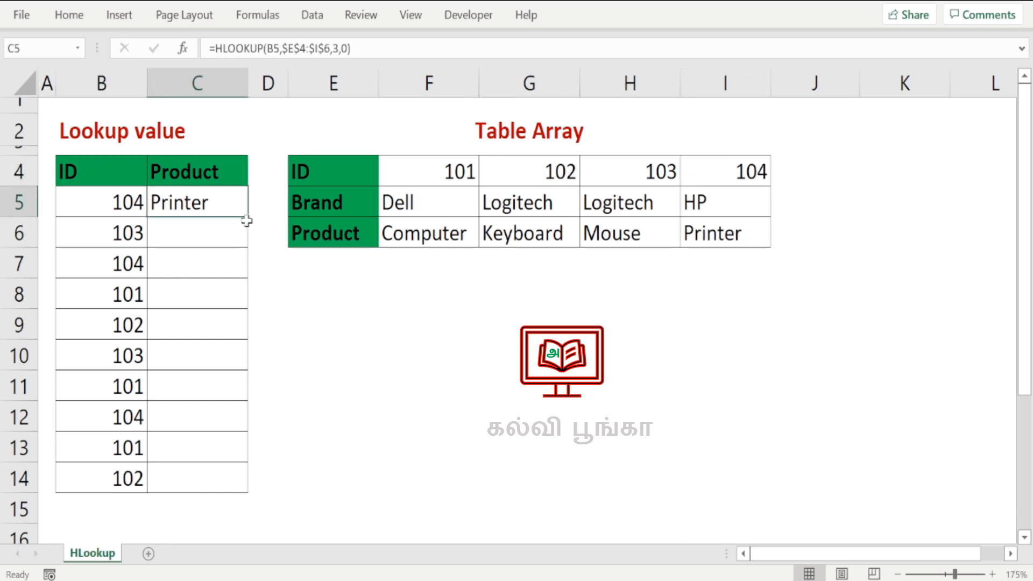
pyautogui.moveTo(247, 220); pyautogui.dragTo(243, 479)
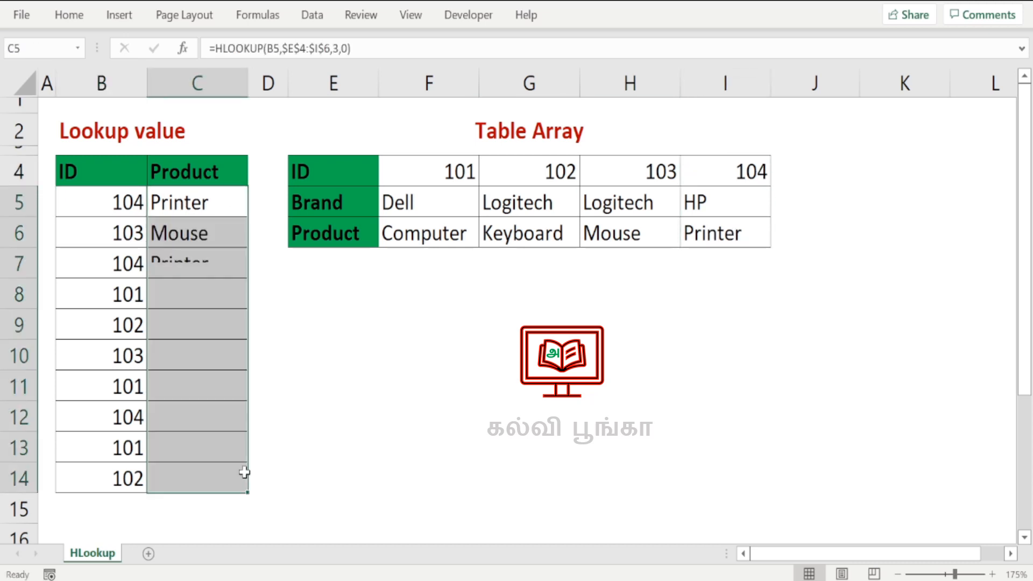
pyautogui.click(182, 221)
pyautogui.click(194, 354)
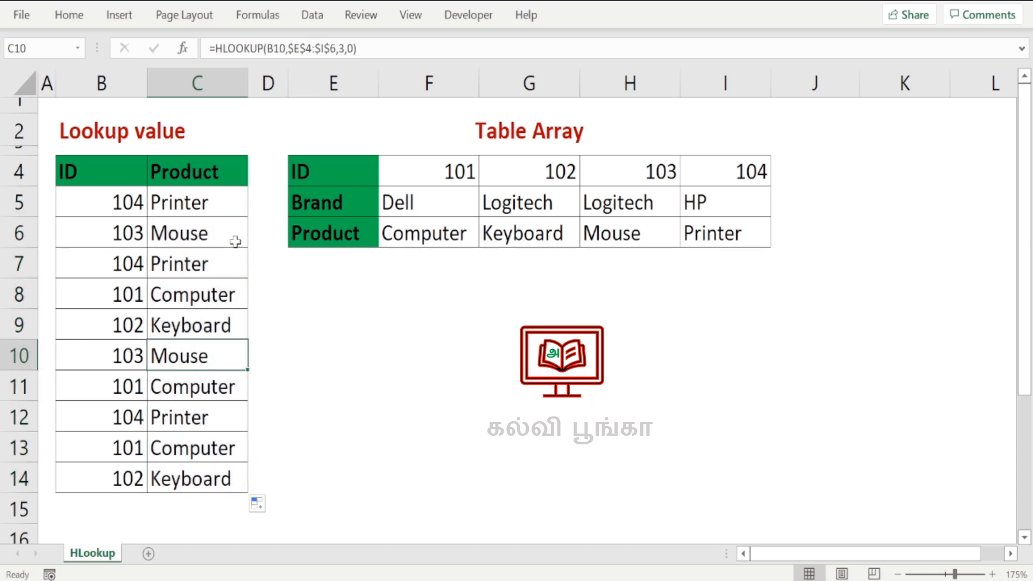
pyautogui.click(176, 201)
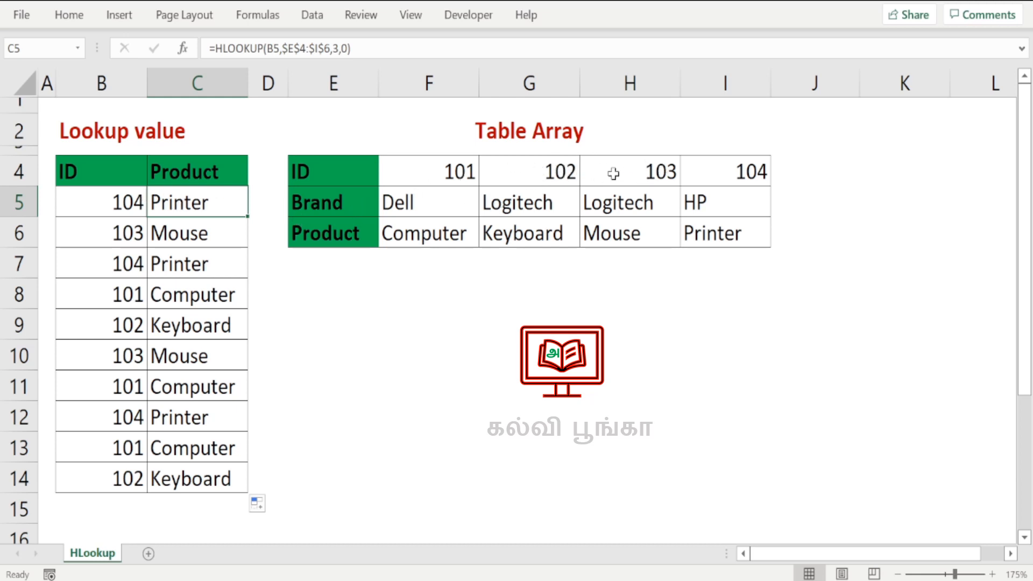
# - Change the ID in H4 of the table array to 101, duplicating the first ID
pyautogui.click(633, 169)
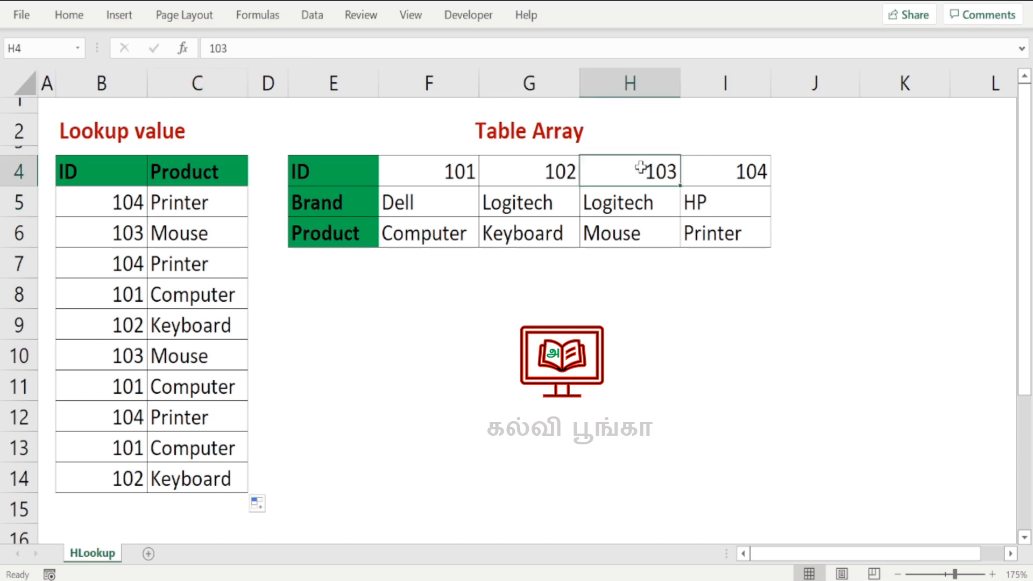
pyautogui.write('102')
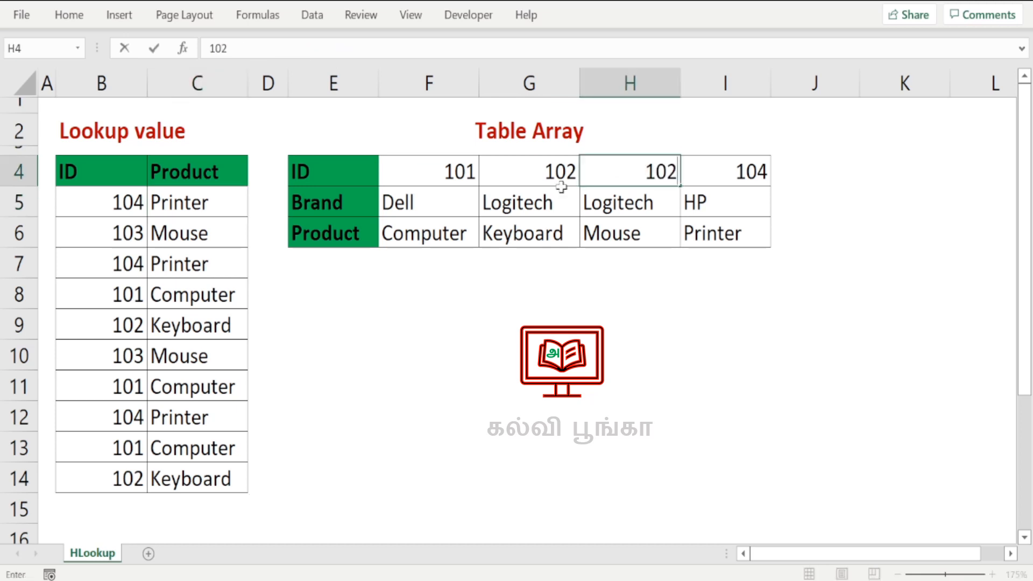
pyautogui.press('BackSpace')
pyautogui.write('1')
pyautogui.press('Return')
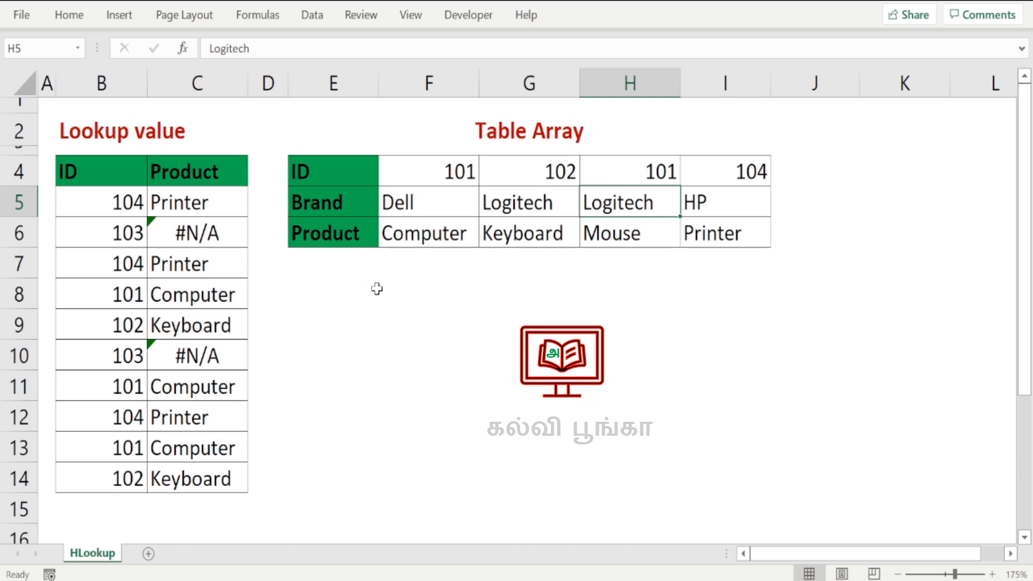
# - Examine the lookup results in C6 and C8 against the table columns headed by the duplicated ID
pyautogui.click(182, 235)
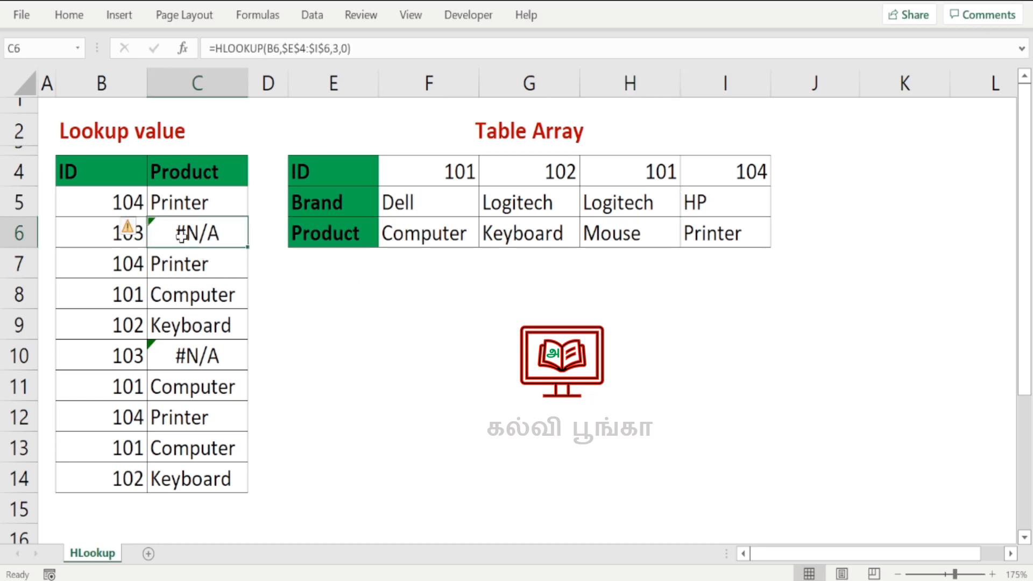
pyautogui.click(172, 292)
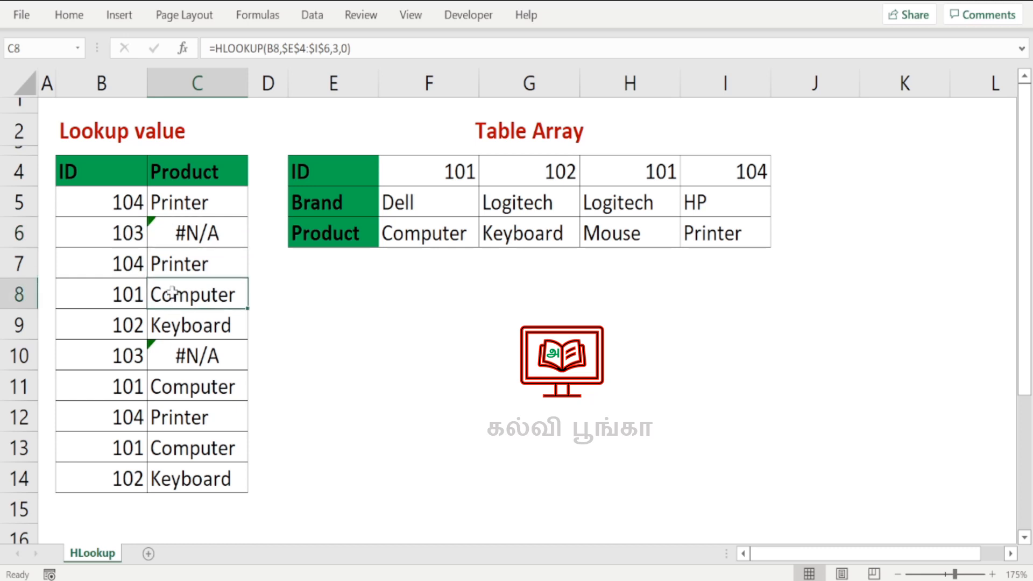
pyautogui.click(610, 233)
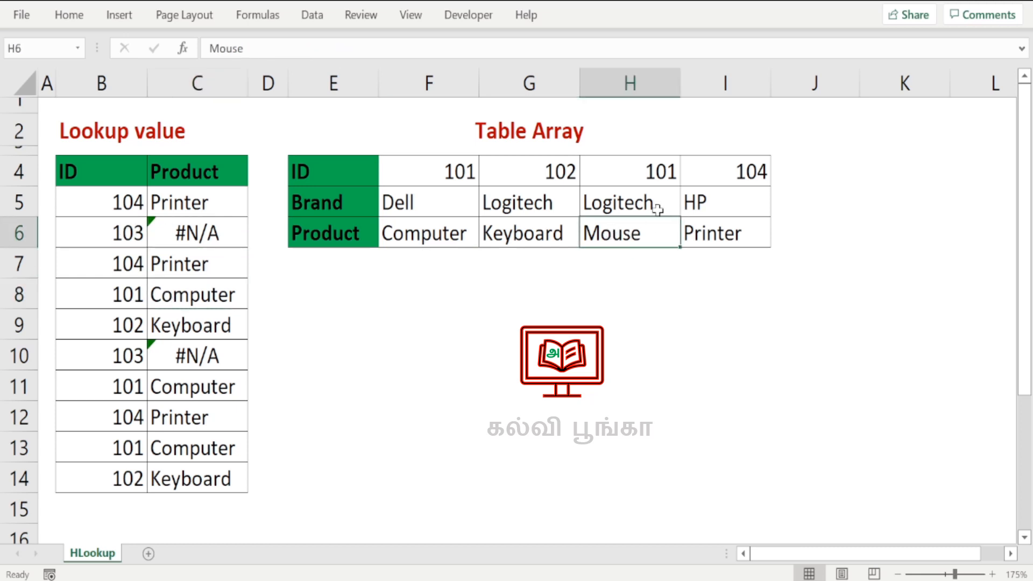
pyautogui.click(667, 170)
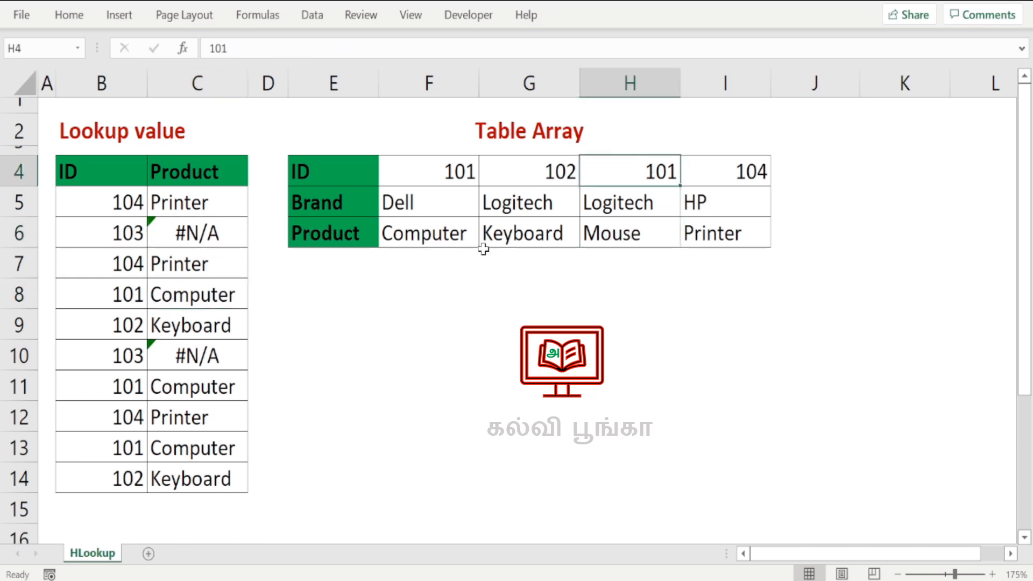
pyautogui.click(439, 171)
pyautogui.moveTo(436, 188); pyautogui.dragTo(430, 241)
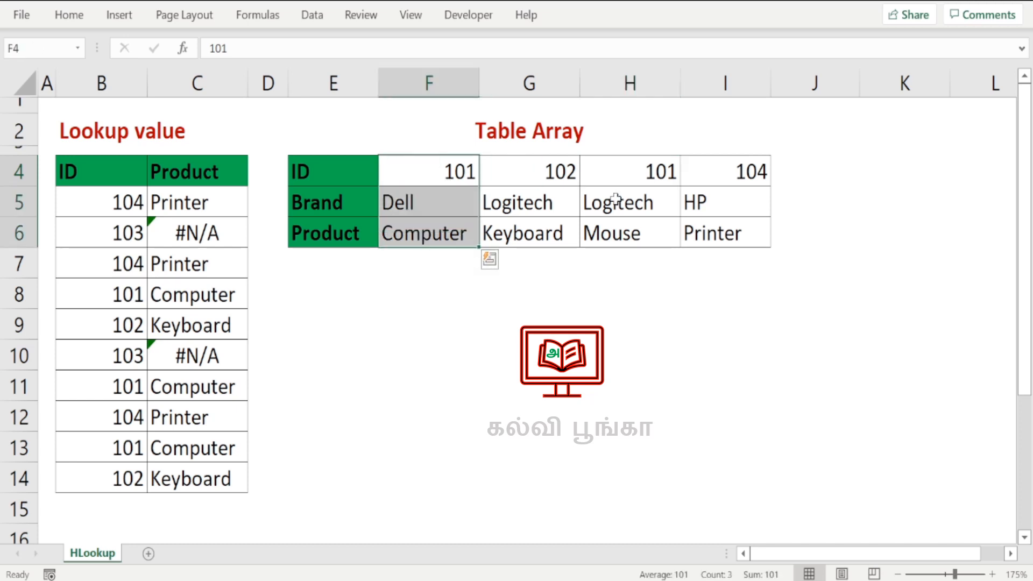
pyautogui.click(132, 231)
# - Undo the ID change in H4 so that it is 103 again
pyautogui.click(643, 173)
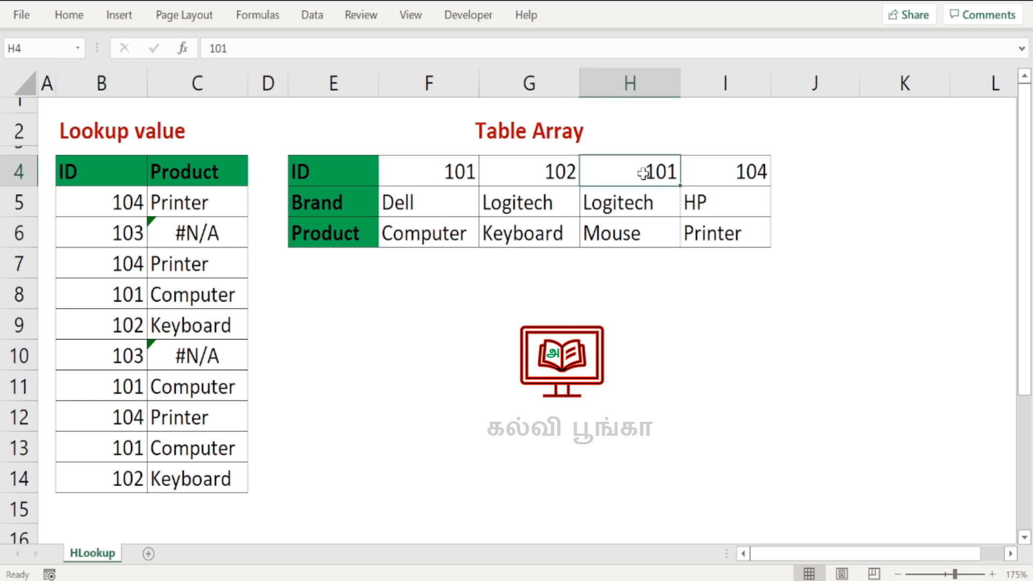
pyautogui.click(183, 242)
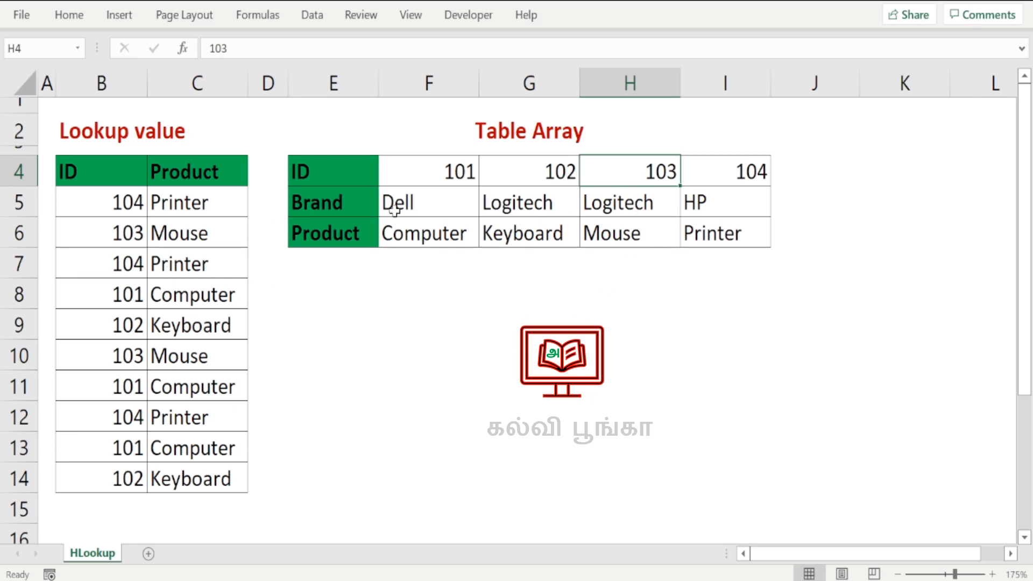
pyautogui.click(433, 337)
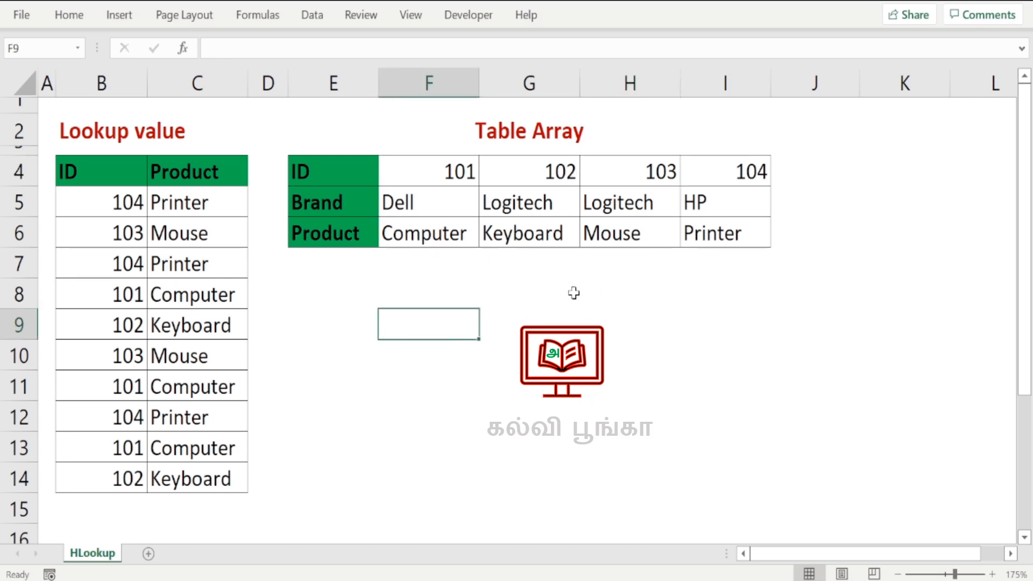